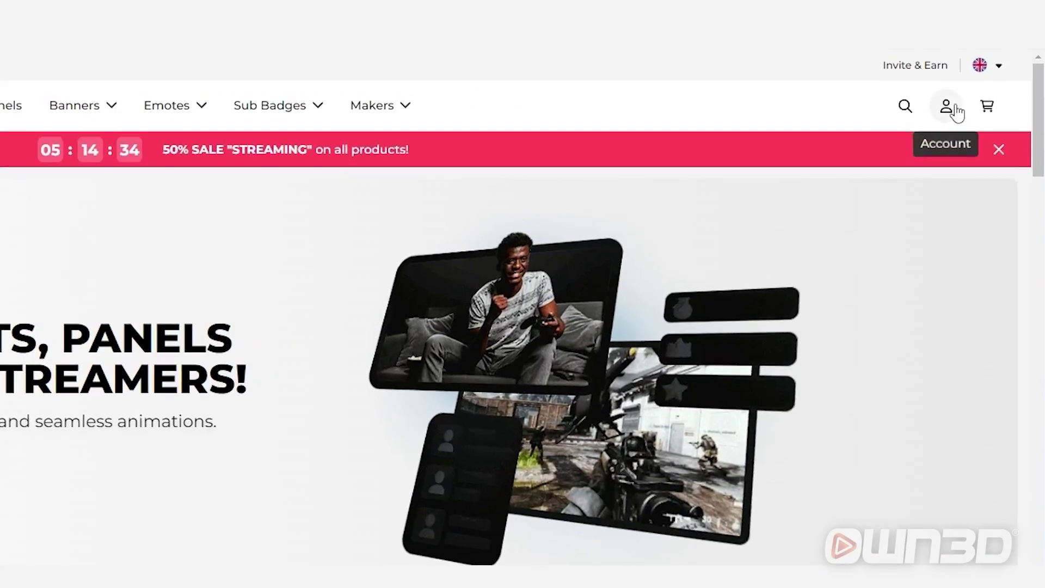
Download the Brave - Premium overlay package from My Downloads on the OWN3D website.
click(955, 108)
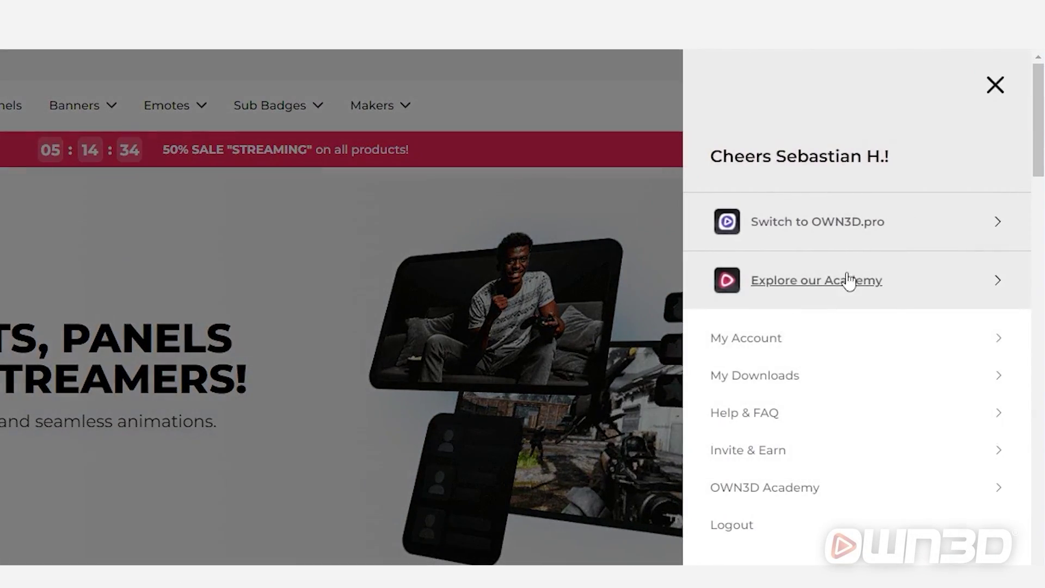
click(775, 373)
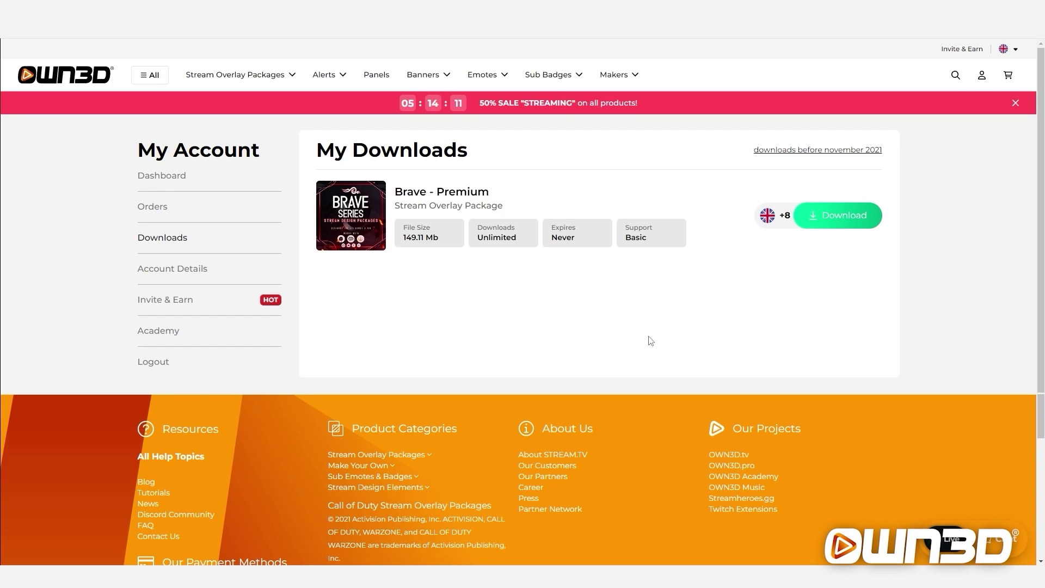
click(768, 216)
click(834, 226)
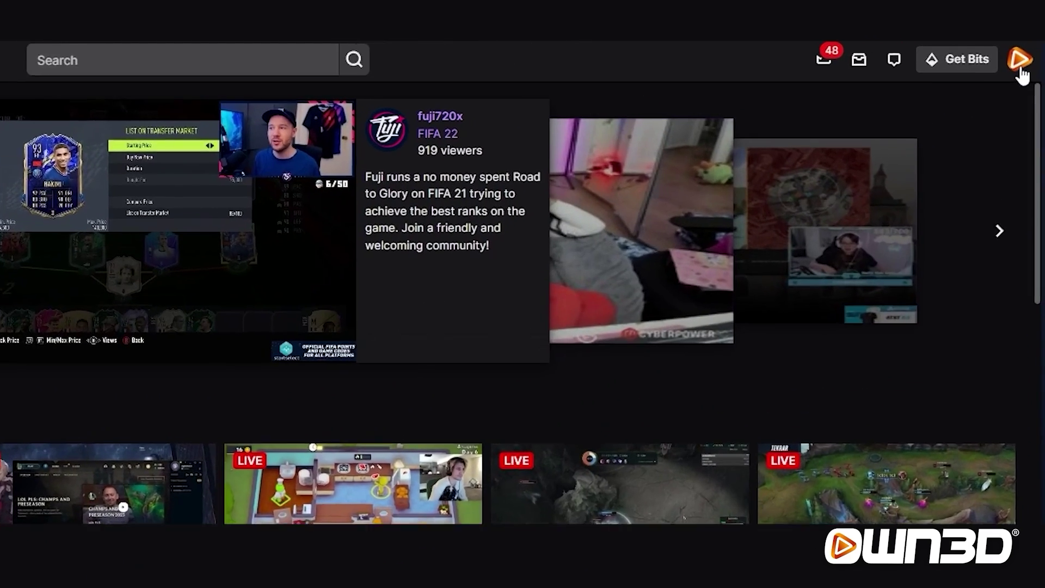
Go from the avatar menu to your own Twitch channel's About tab.
click(1032, 52)
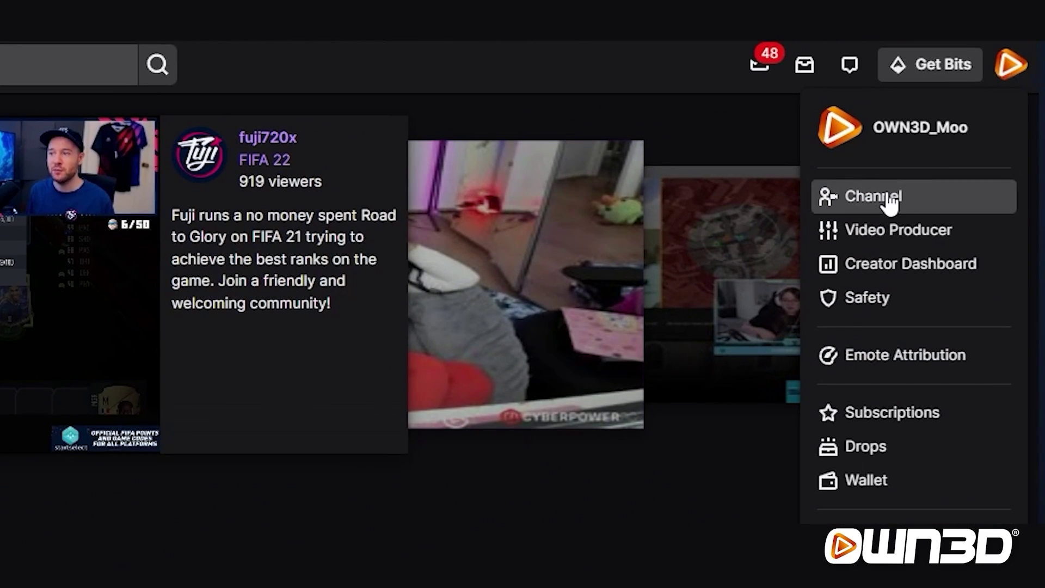
click(898, 192)
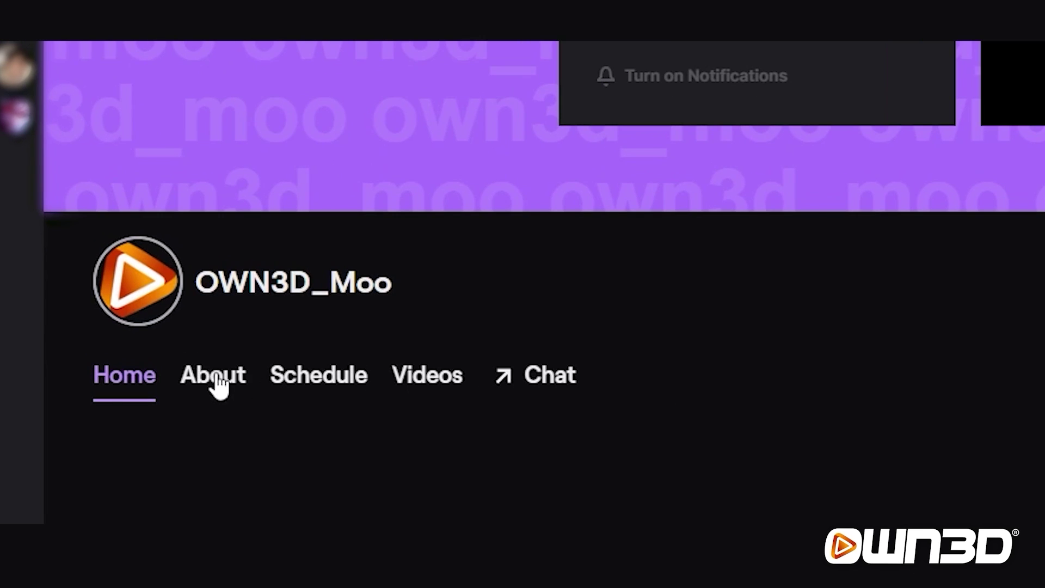
click(109, 396)
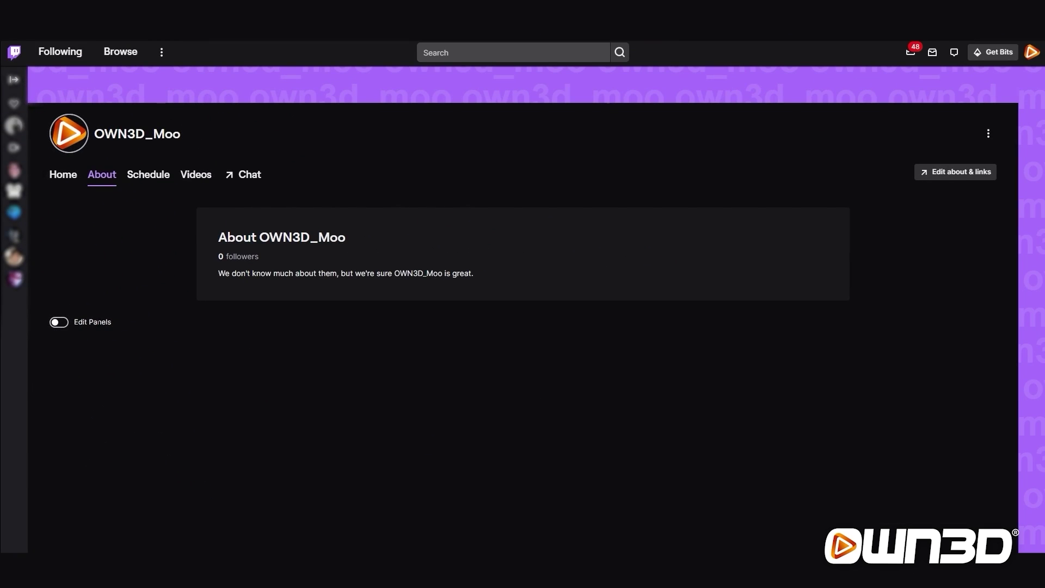
Turn on Edit Panels and add a new Text or Image panel.
click(63, 325)
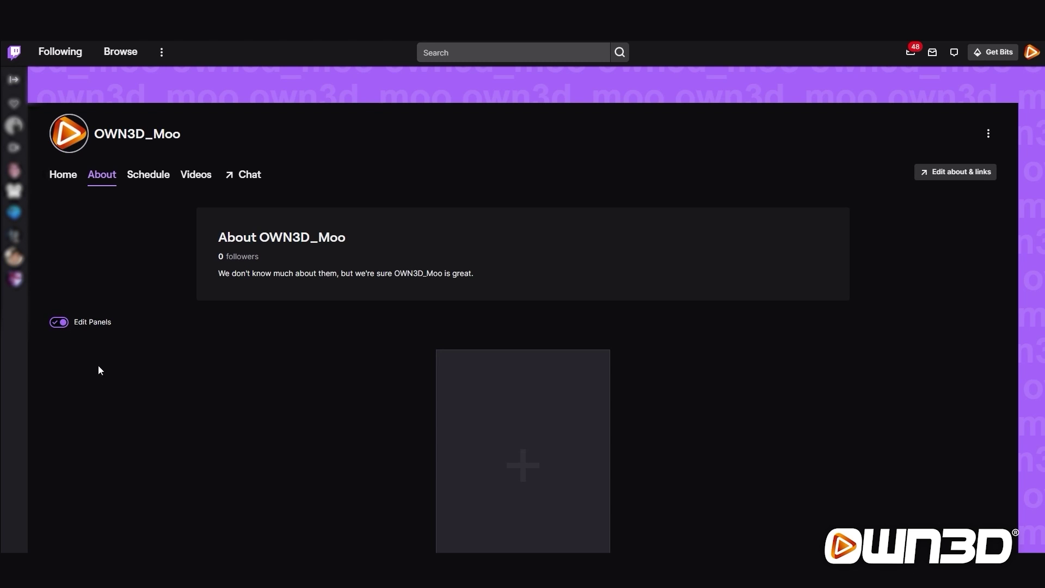
scroll(469, 399, down, 2)
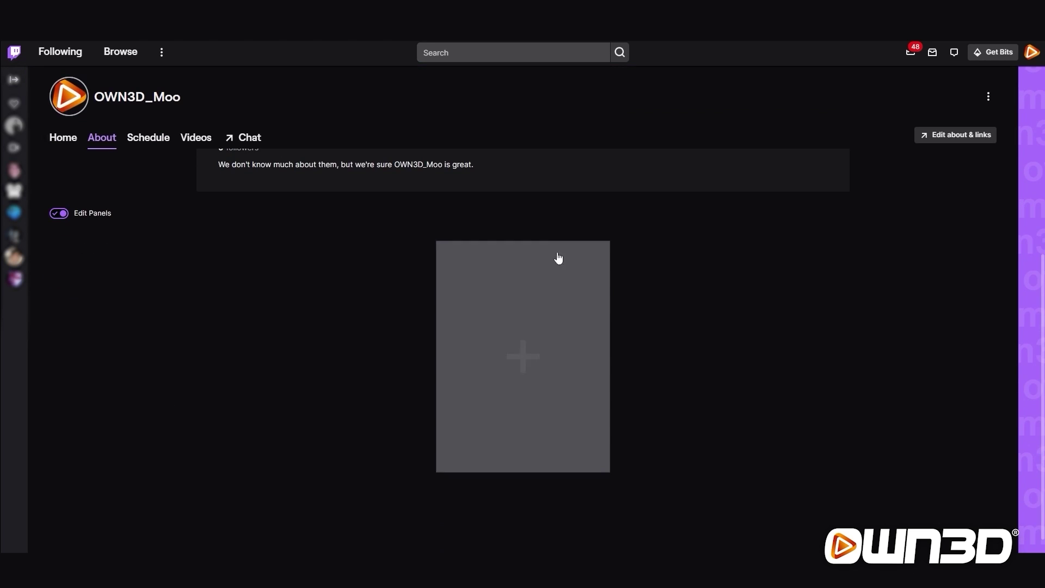
click(512, 361)
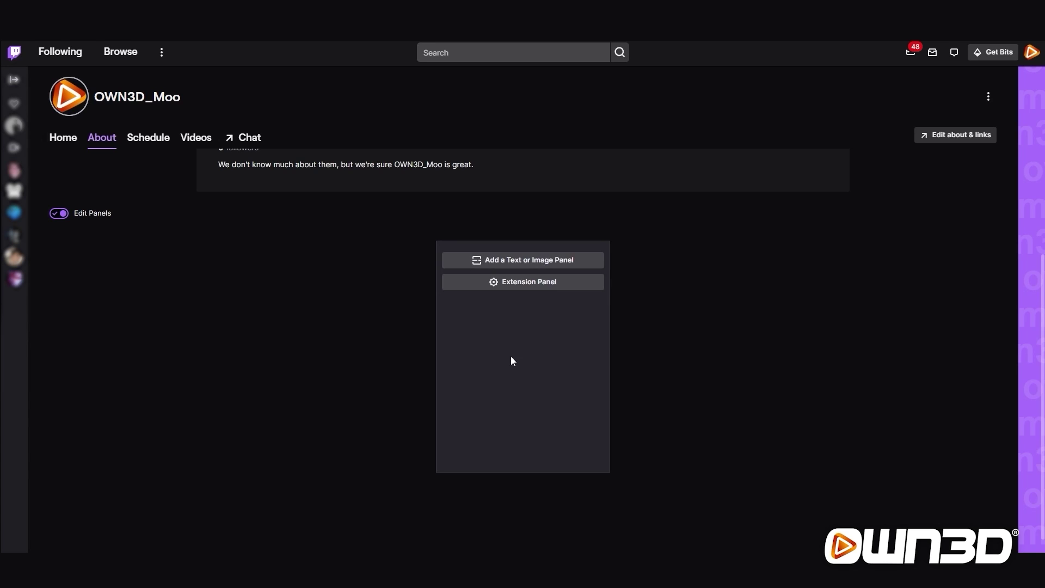
click(495, 264)
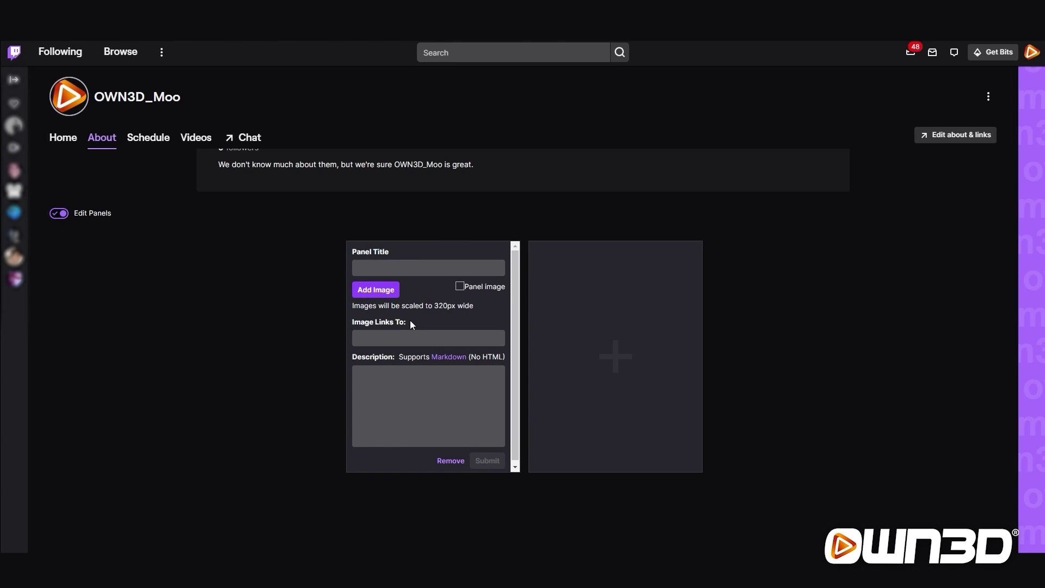
Title the panel 'OWN3D BESTEST', reuse that text as its description, and submit it.
click(412, 263)
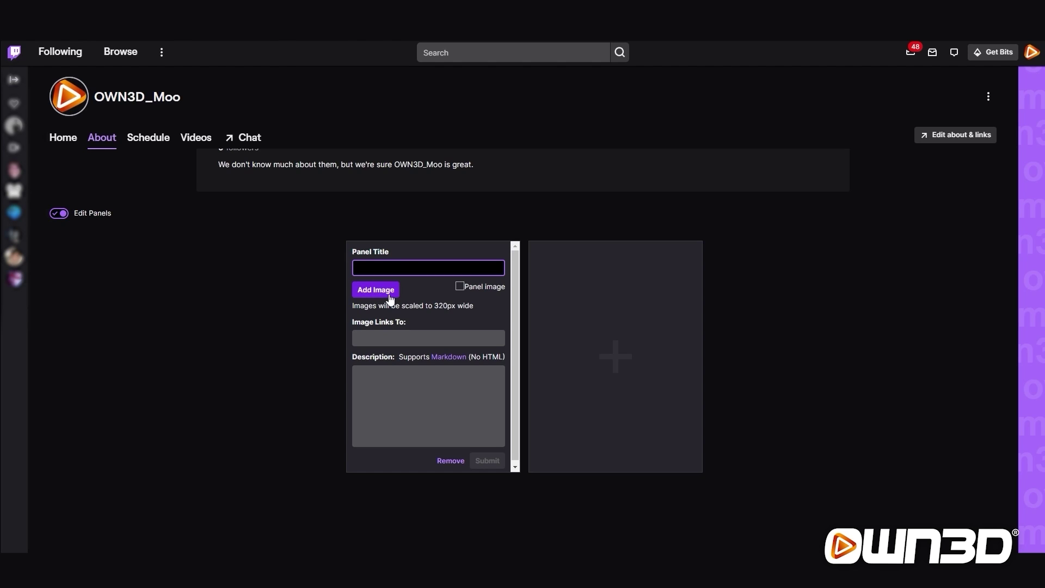
click(400, 330)
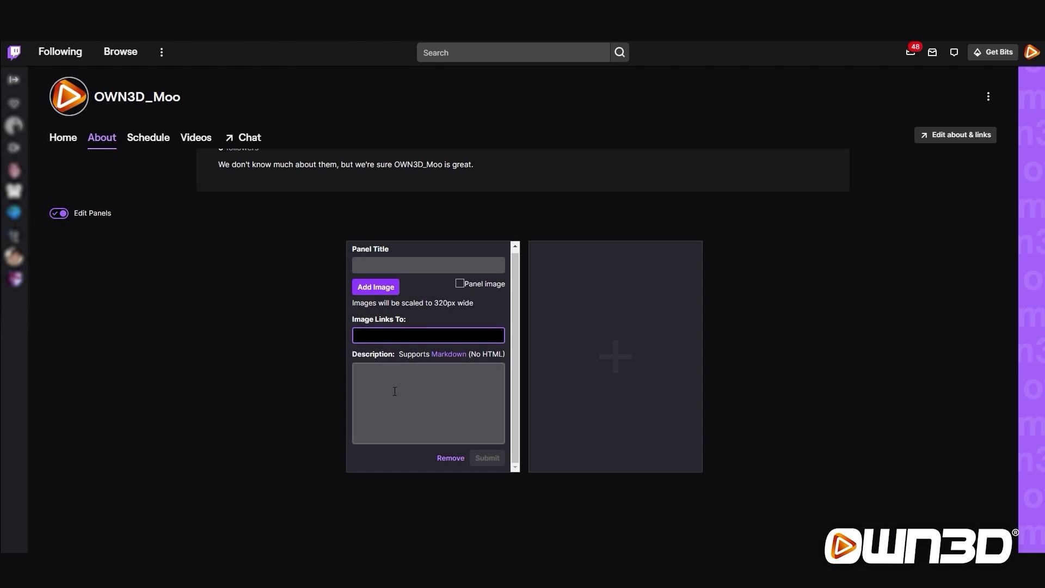
click(414, 392)
click(406, 266)
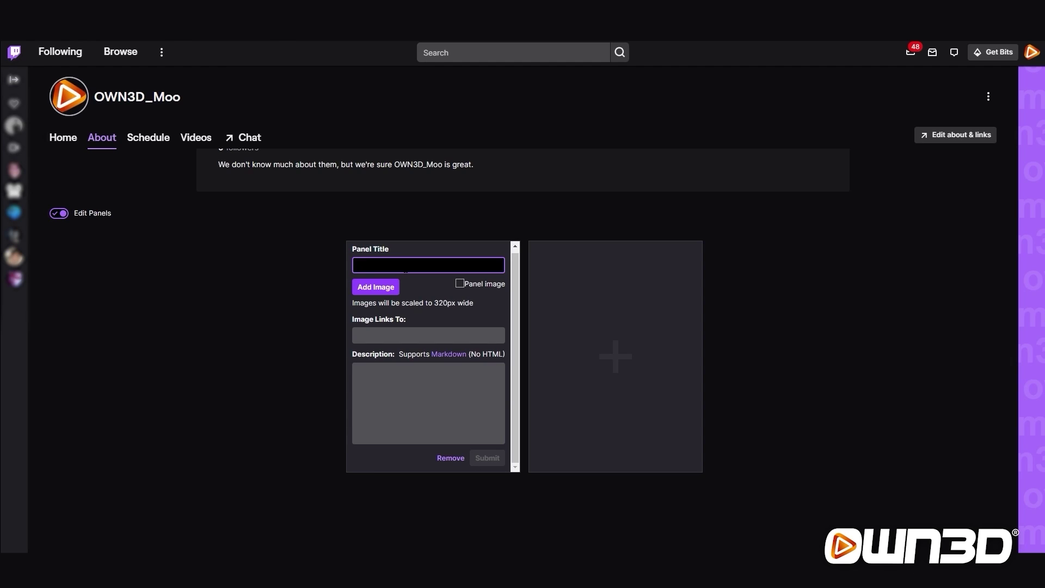
text(OWN3D BESTEST)
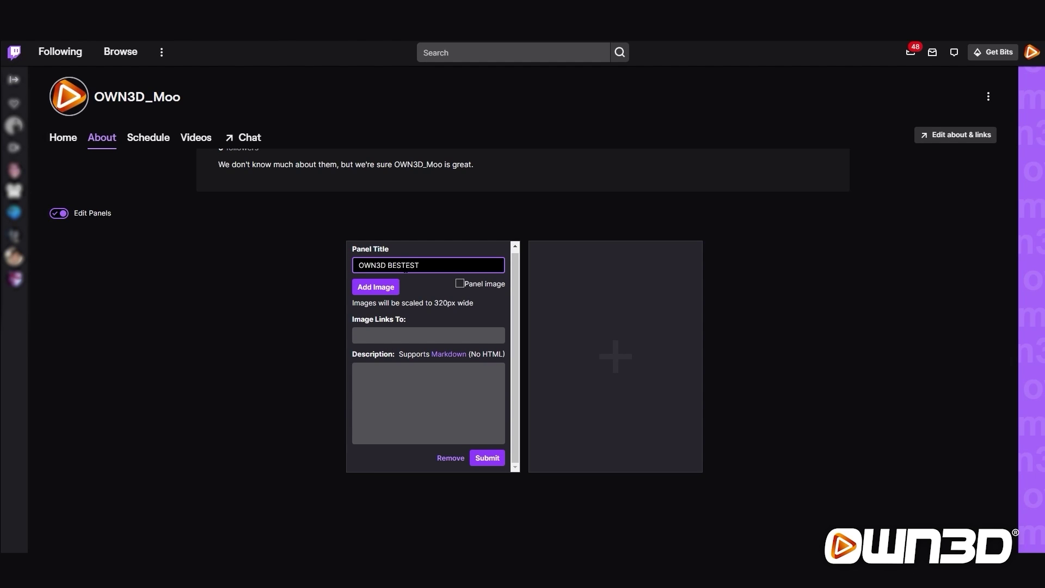
drag(421, 267, 357, 266)
key(ctrl+c)
click(429, 403)
key(ctrl+v)
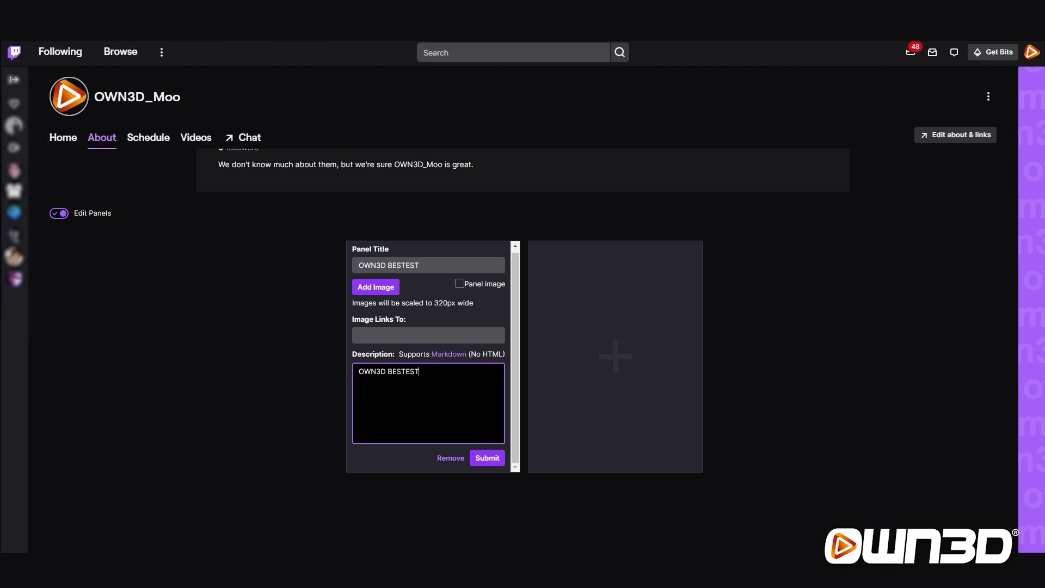
click(488, 460)
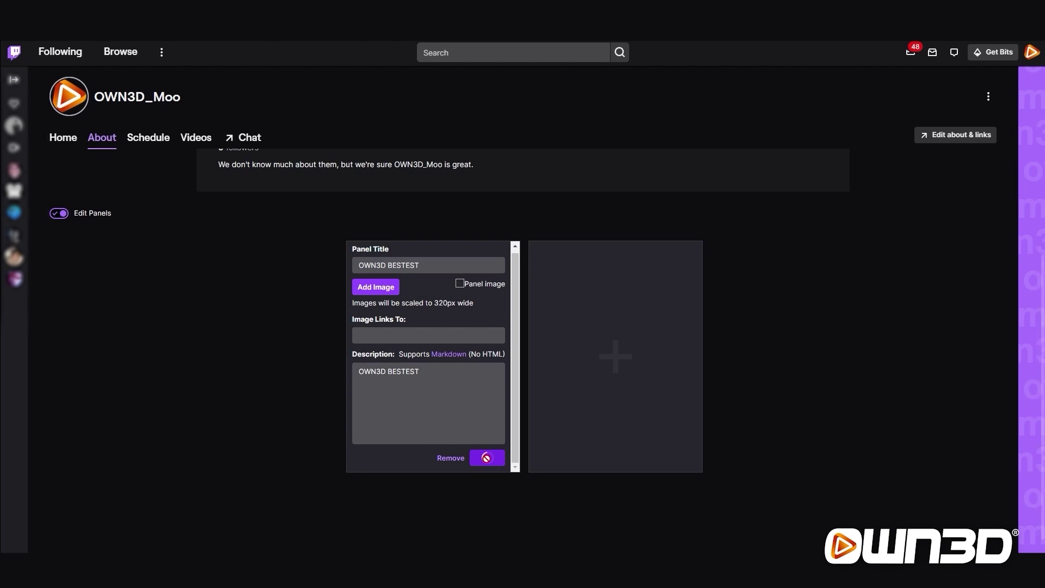
click(60, 214)
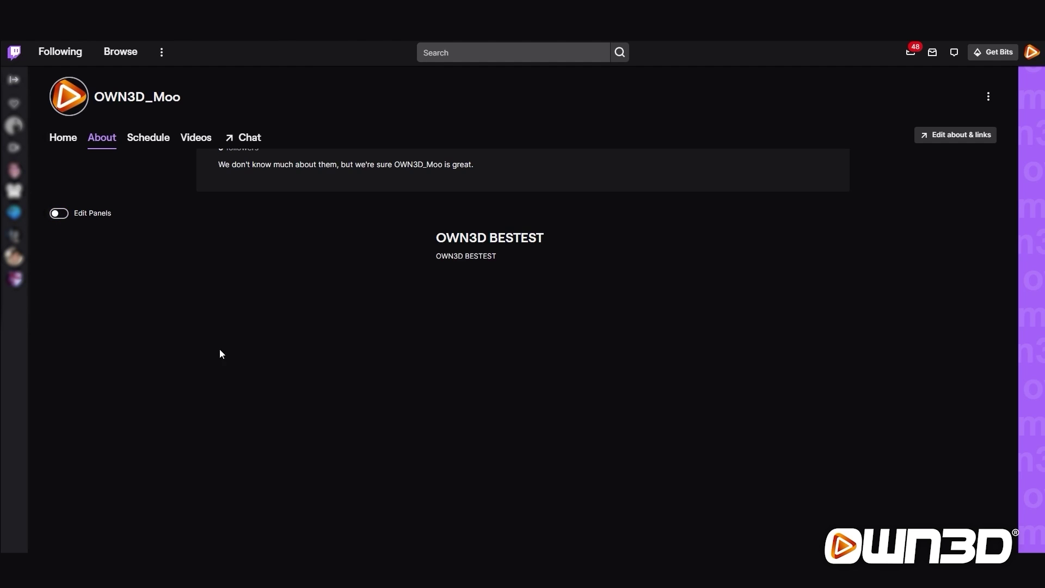
drag(436, 234, 545, 269)
click(544, 269)
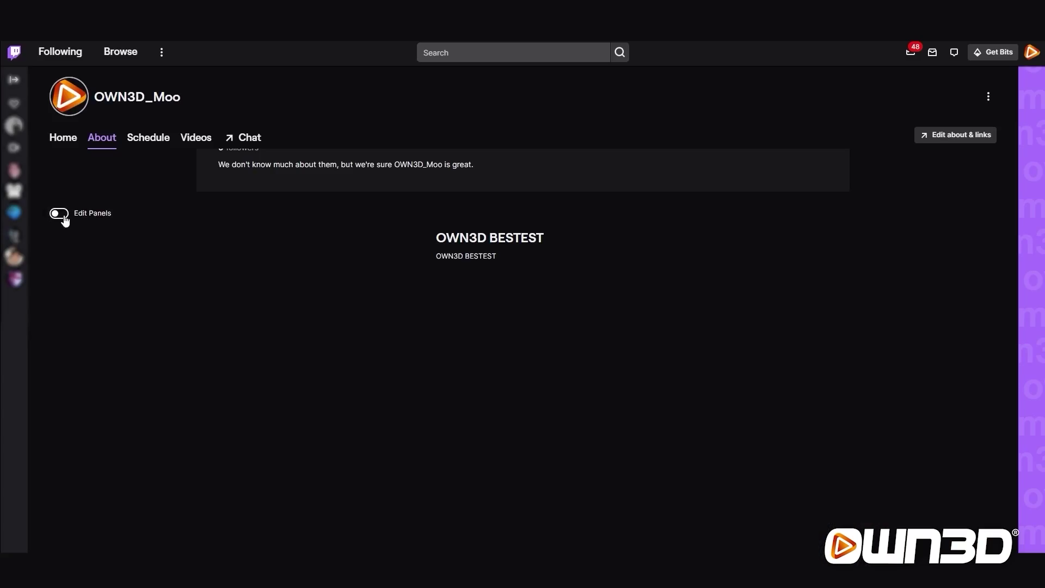
Delete the 'OWN3D BESTEST' panel title and open the panel's image upload file picker.
click(62, 215)
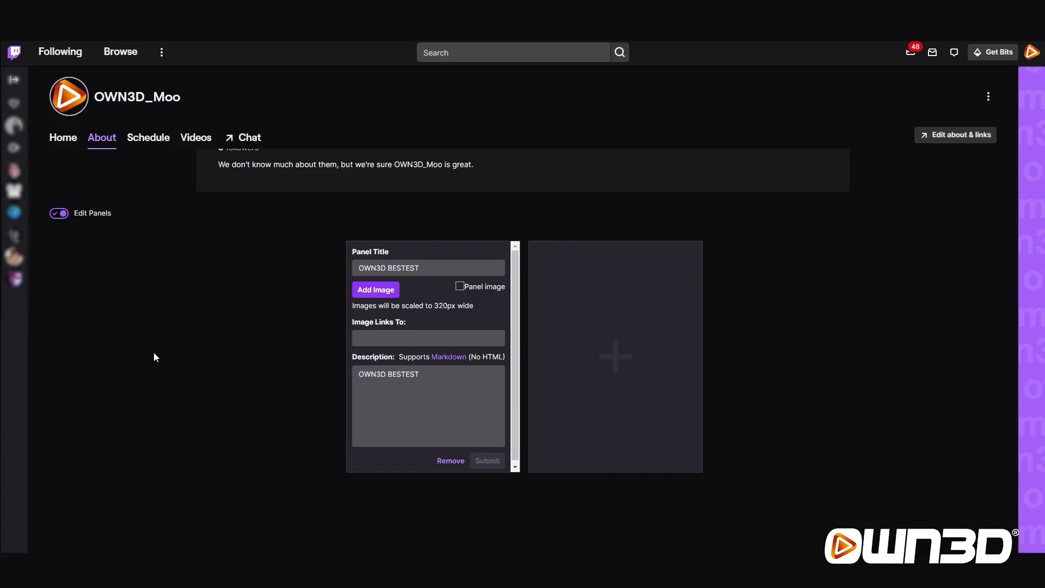
click(421, 271)
triple_click(420, 268)
key(BackSpace)
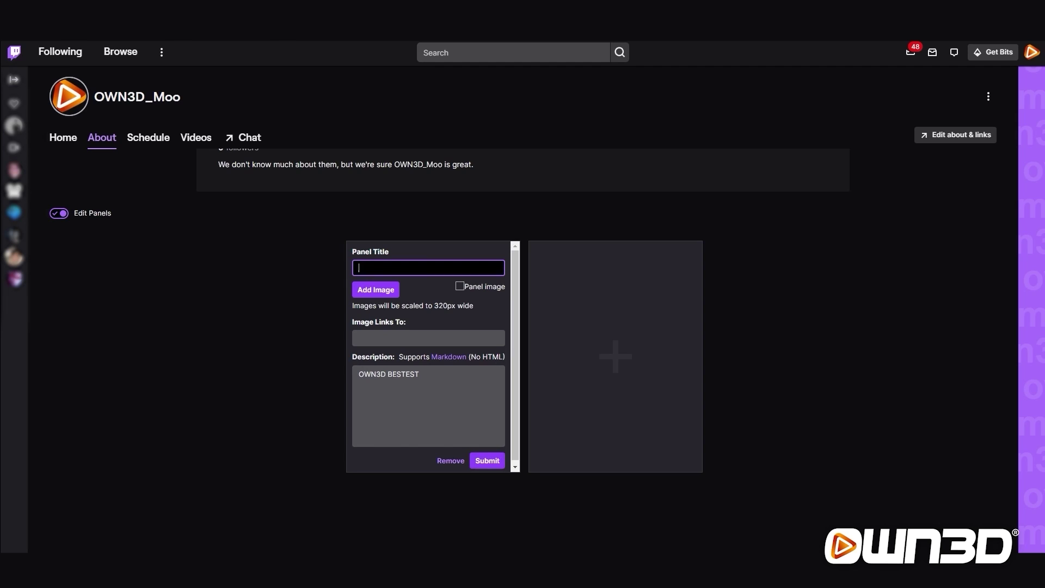
click(392, 292)
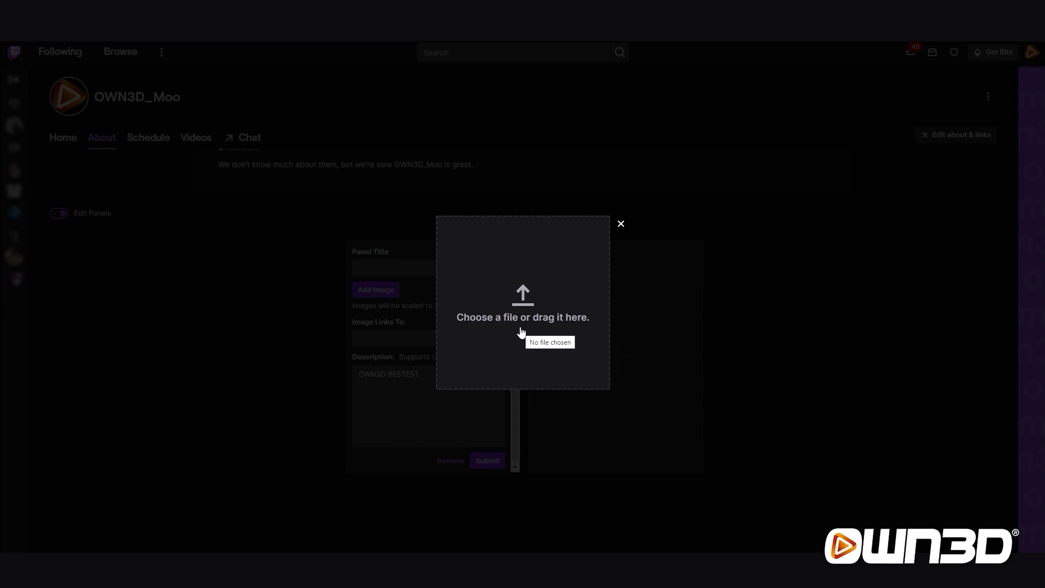
click(497, 361)
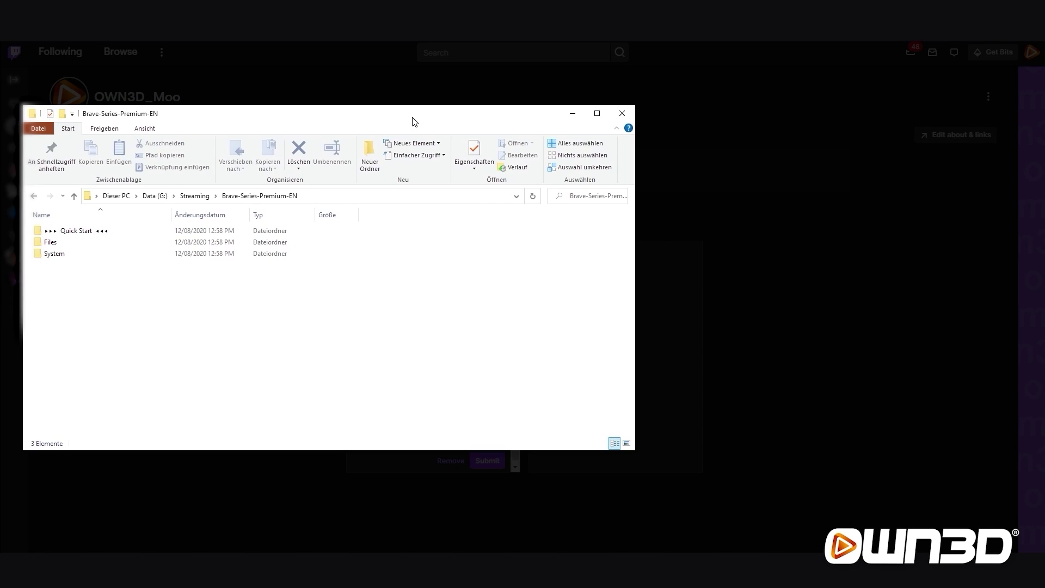
Browse the Brave package folder to Files > Static-Panels > PNG.
drag(412, 121, 923, 129)
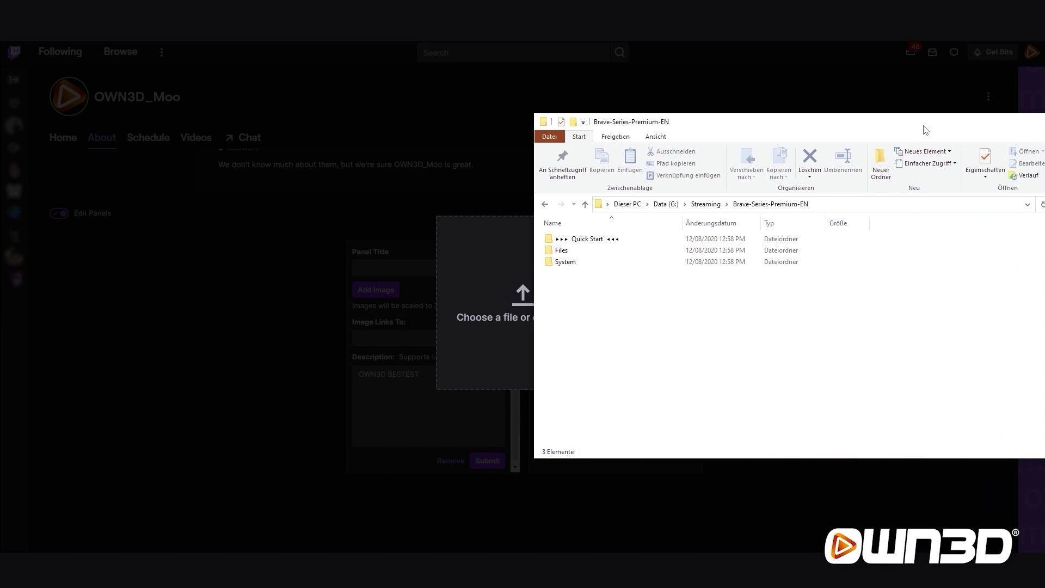
double_click(597, 254)
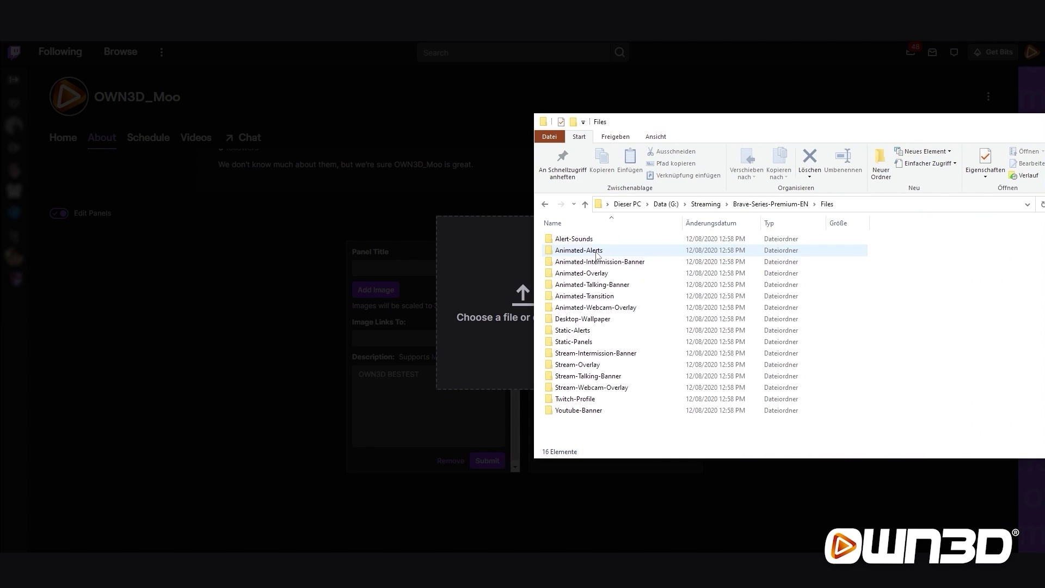
double_click(573, 342)
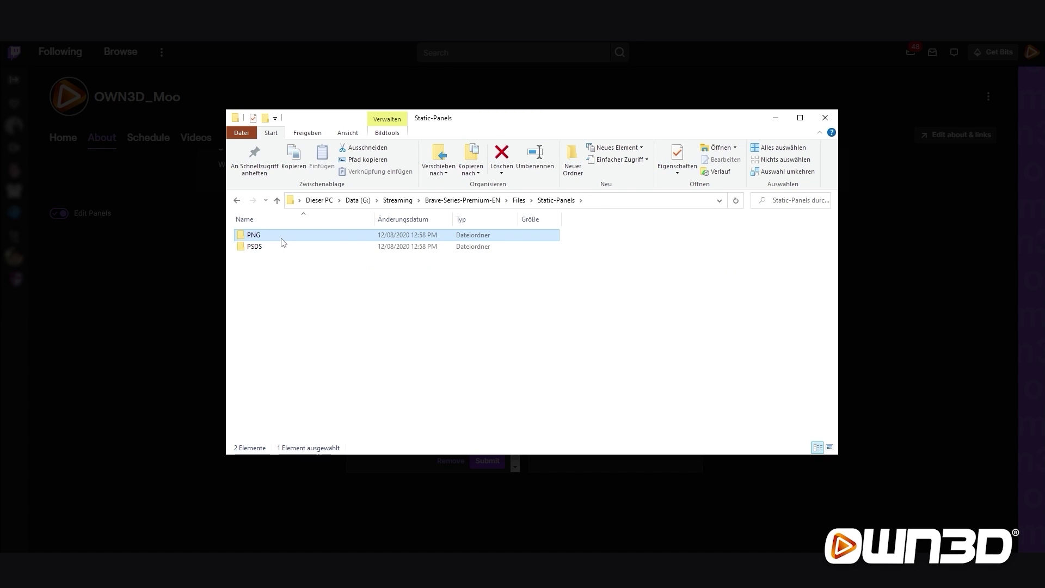
double_click(279, 237)
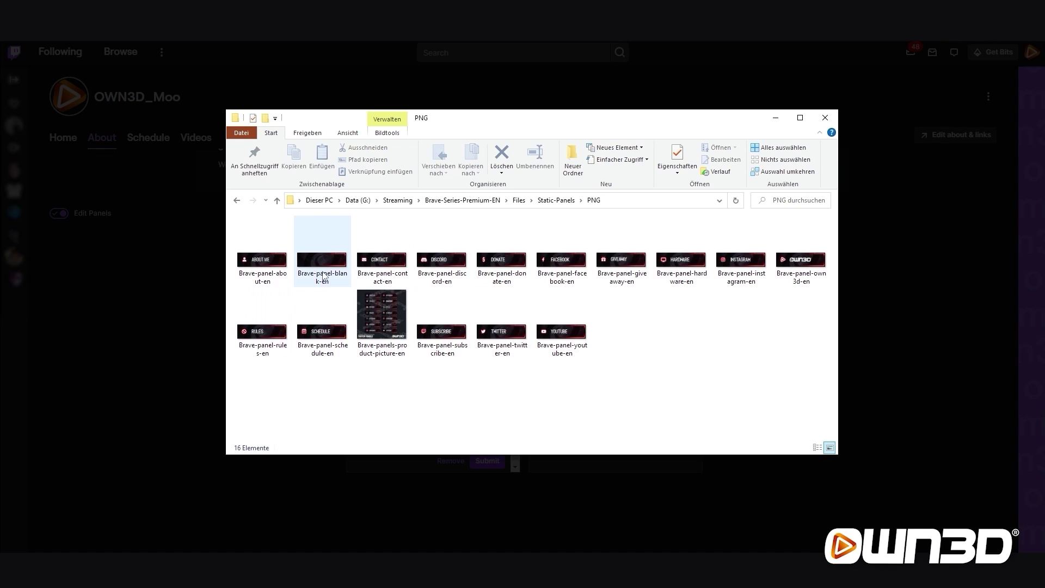
Upload Brave-panel-own3d-en as the panel image, submit, and turn off Edit Panels.
drag(575, 123, 126, 134)
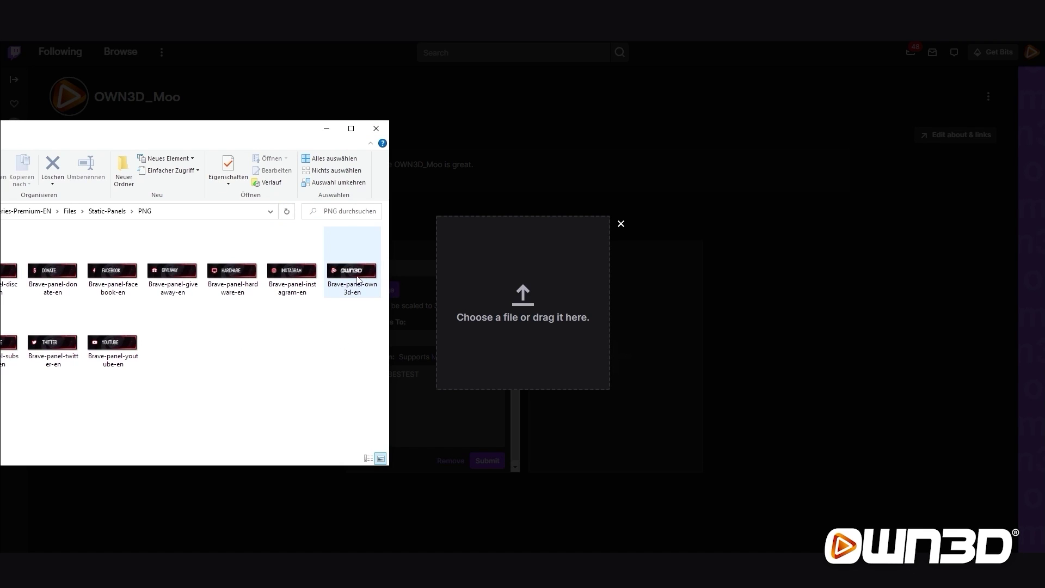
drag(358, 280, 513, 284)
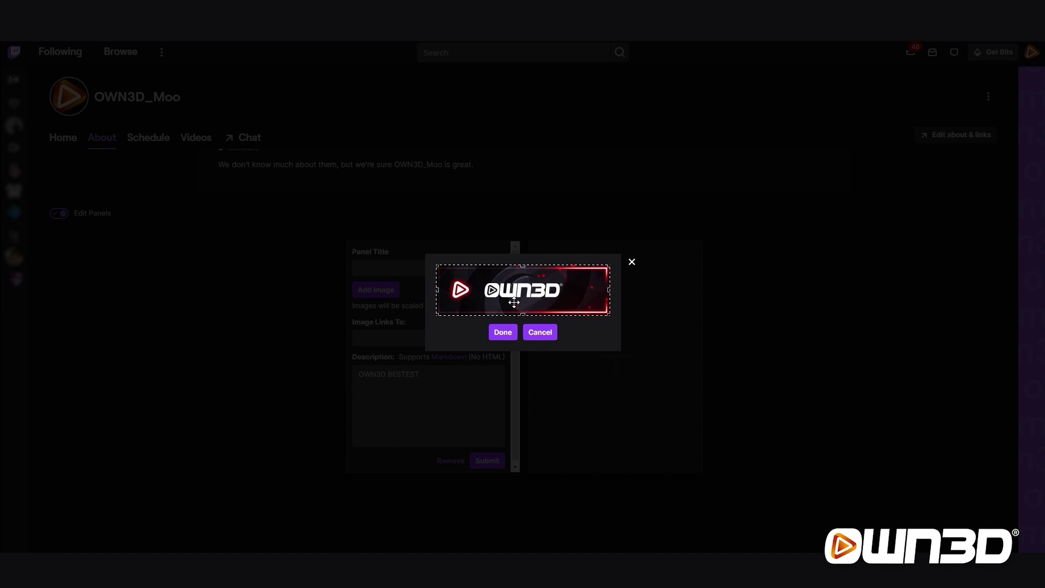
click(502, 333)
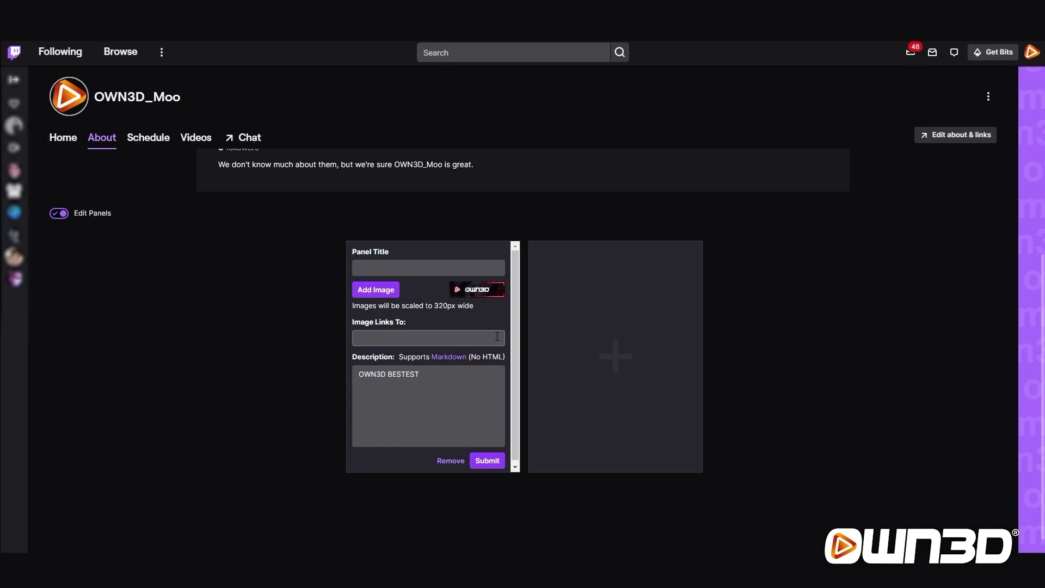
click(487, 461)
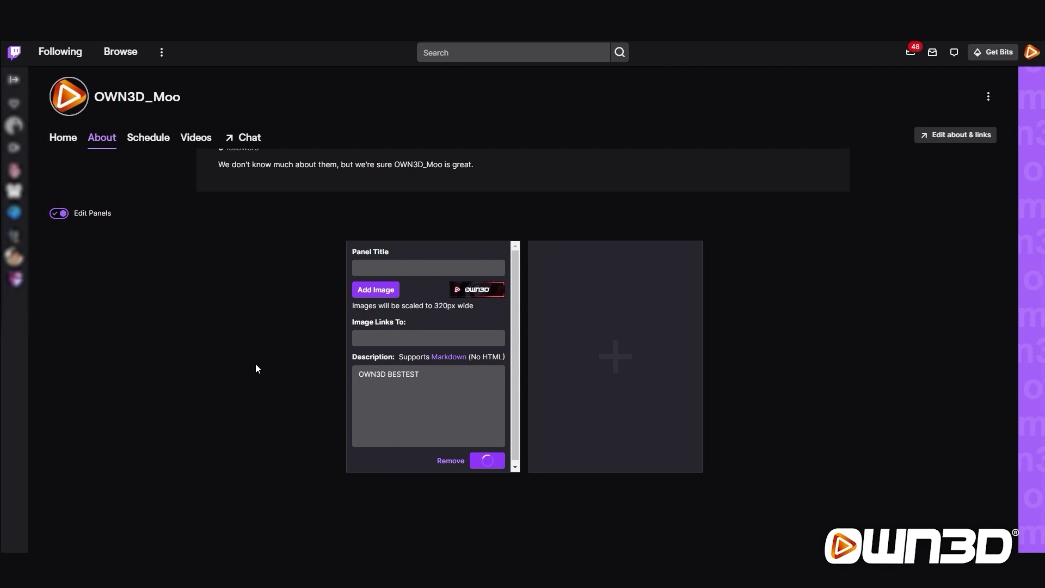
click(59, 213)
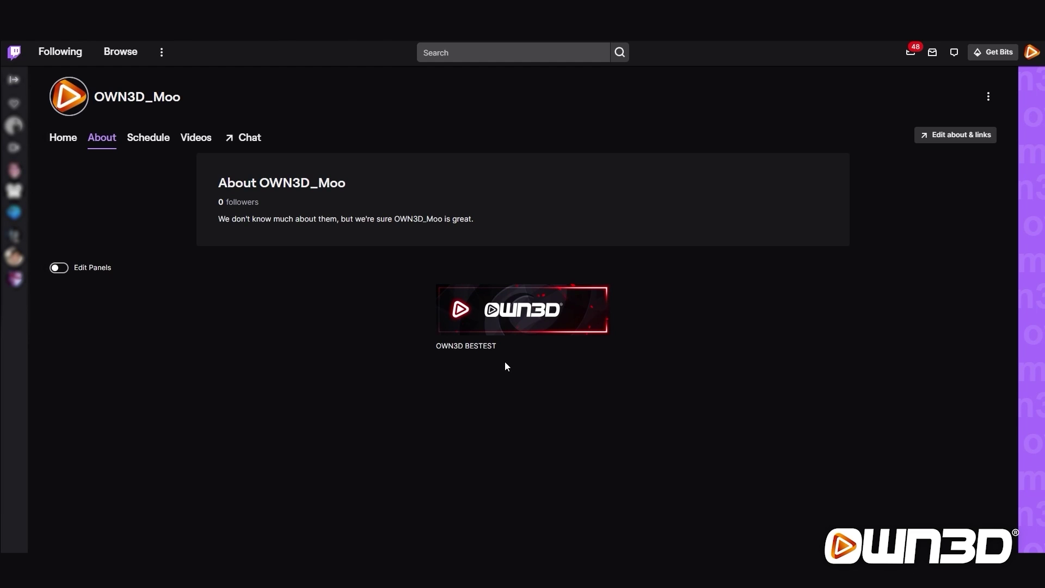
triple_click(464, 346)
click(462, 417)
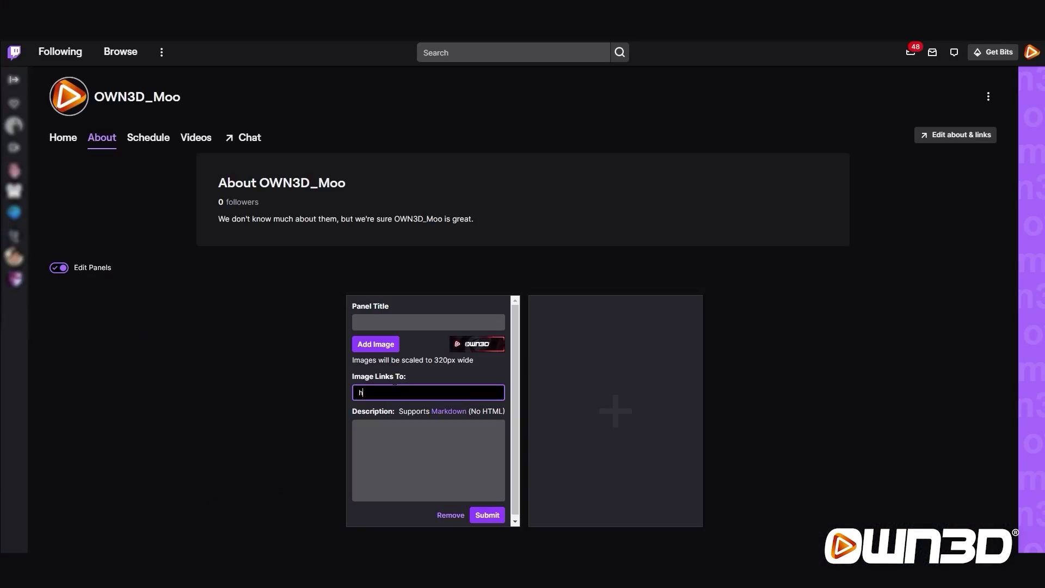
text(ps://own3d.tv)
key(Return)
Test the OWN3D panel link outside edit mode, then re-enable Edit Panels.
click(61, 271)
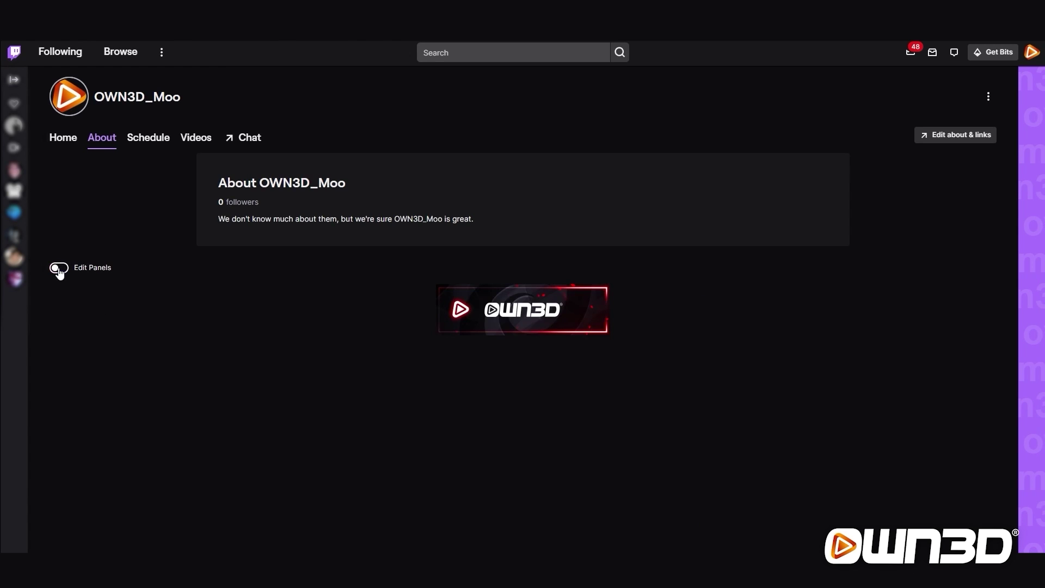
click(496, 318)
click(56, 268)
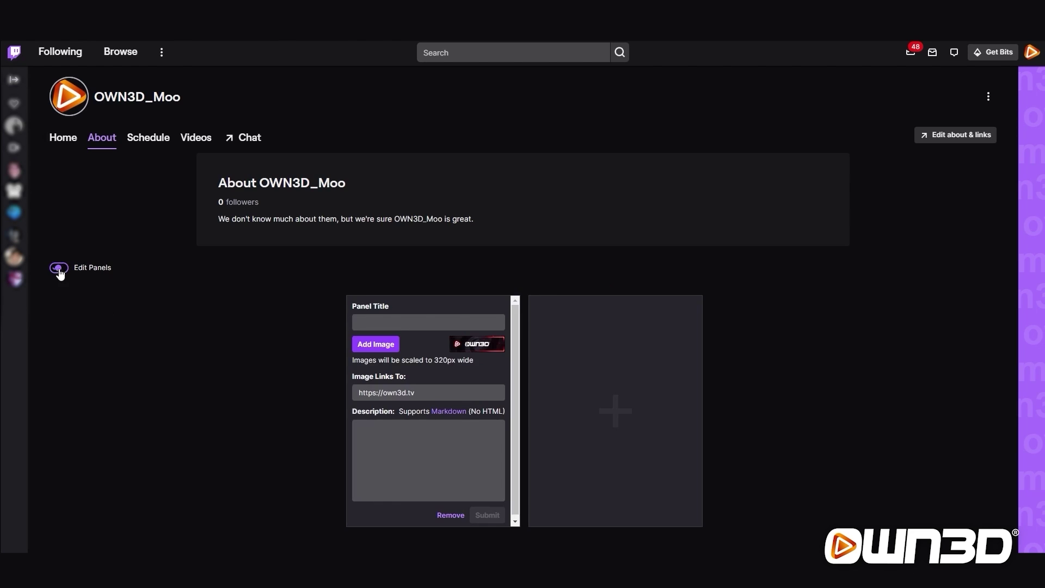
Add a second image panel using Brave-panel-donate and save it.
click(616, 425)
click(605, 313)
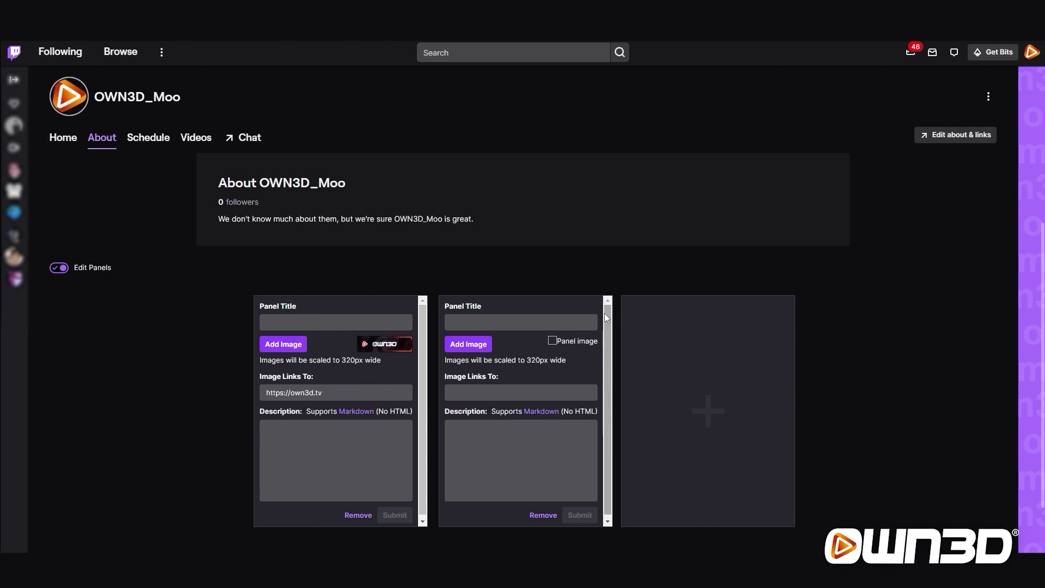
click(467, 344)
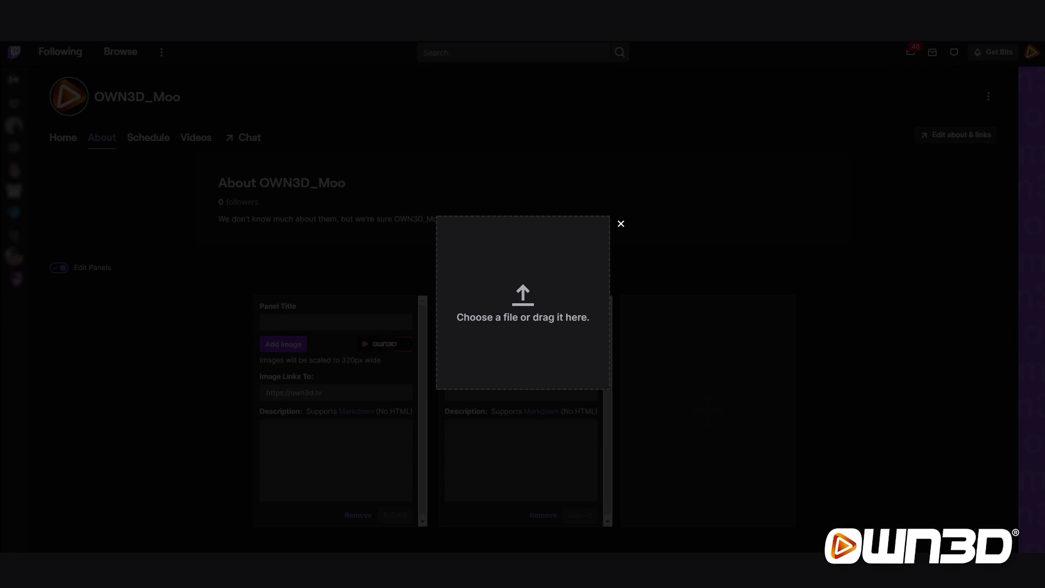
key(alt+Tab)
click(101, 278)
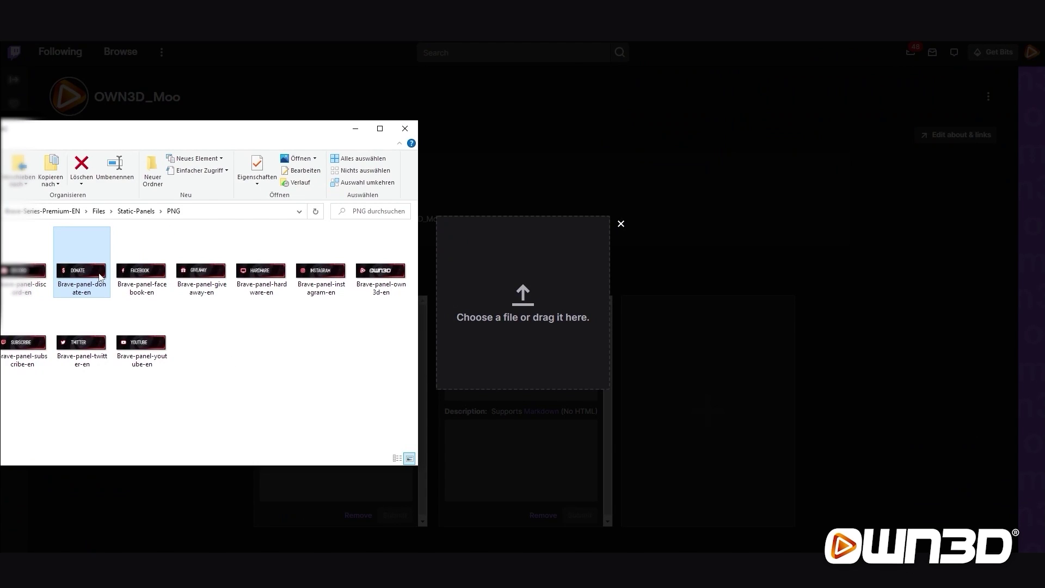
drag(101, 277, 492, 336)
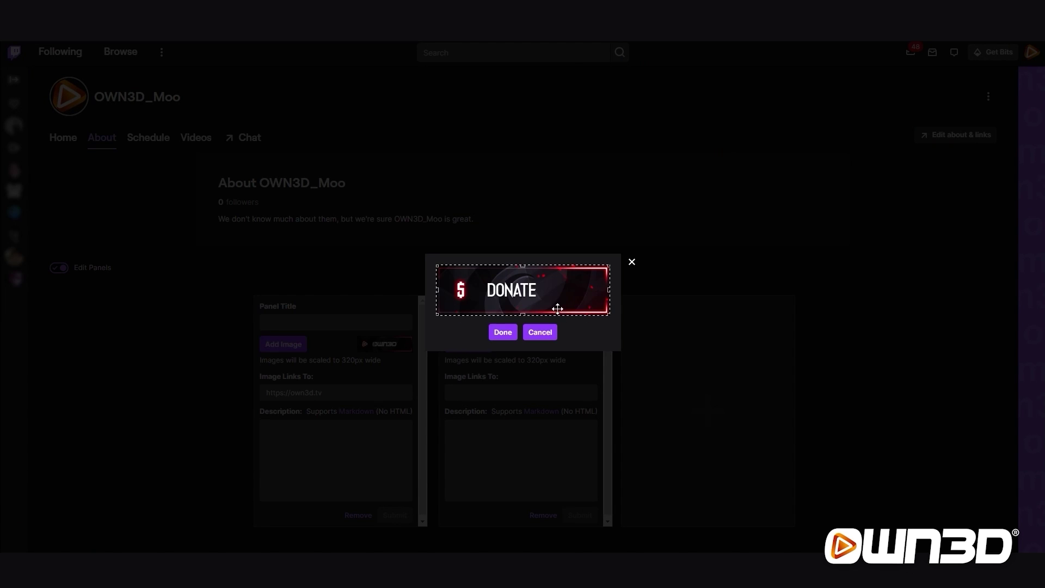
click(492, 333)
click(578, 515)
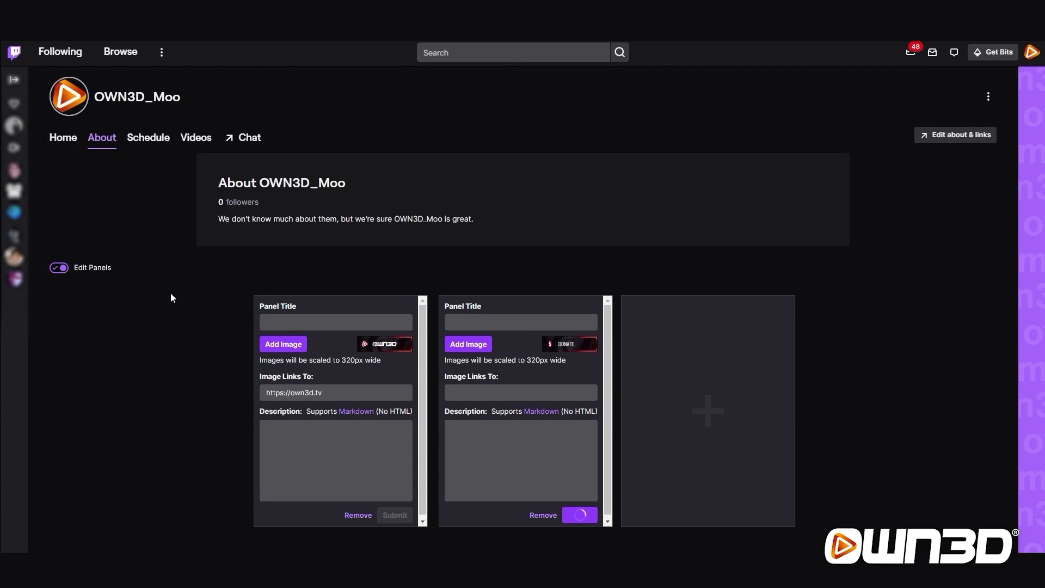
click(59, 268)
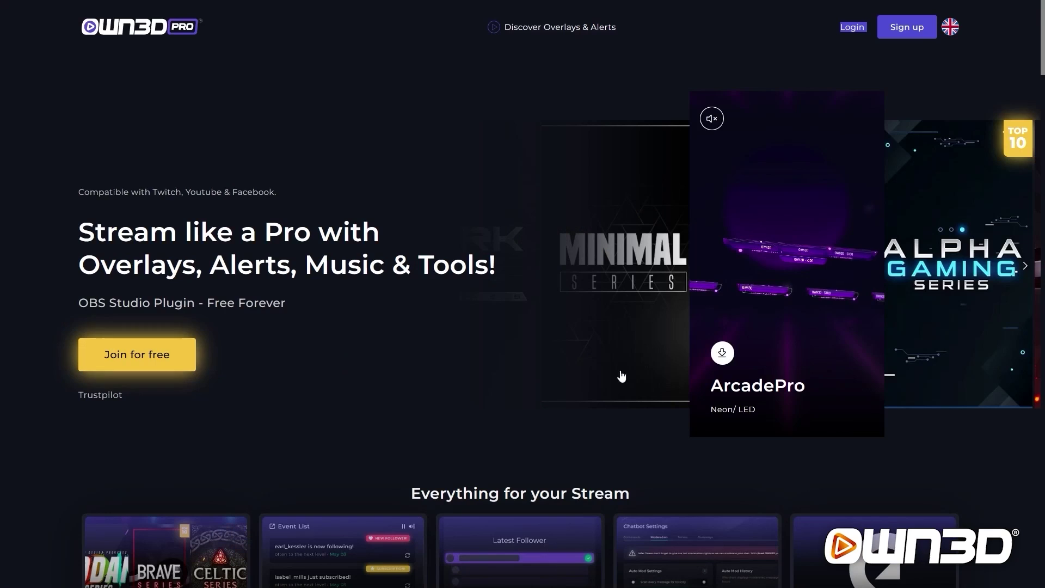
Scroll down through the OWN3D Pro homepage.
scroll(543, 354, down, 4)
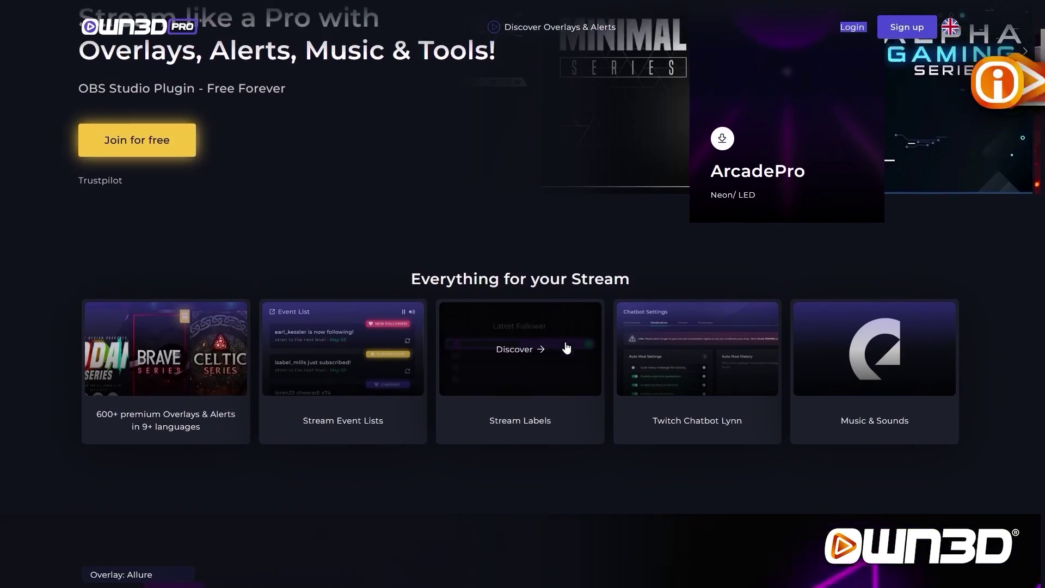
scroll(549, 390, down, 1)
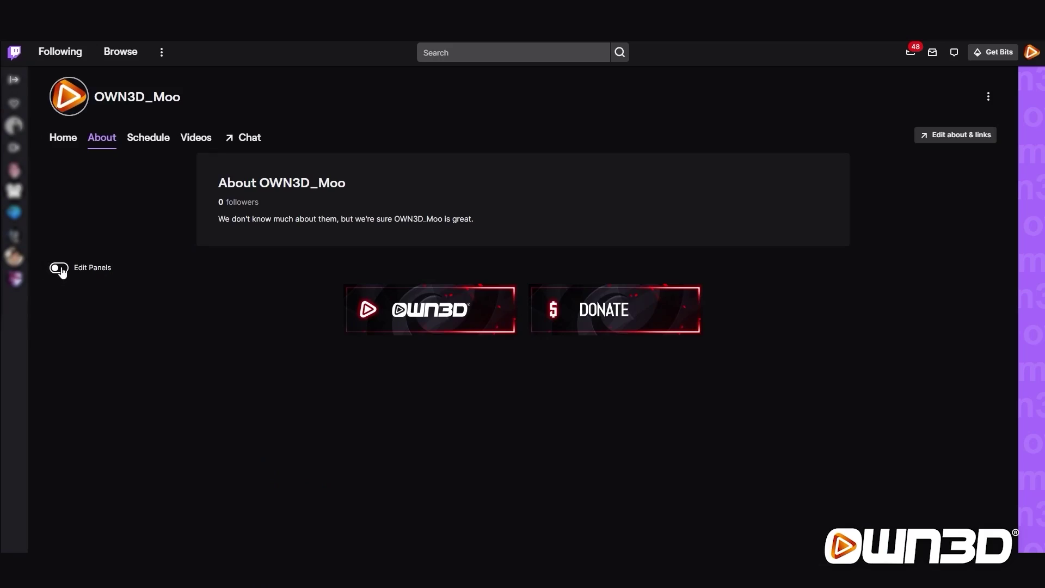
Drag the OWN3D panel after the DONATE panel in edit mode.
click(59, 268)
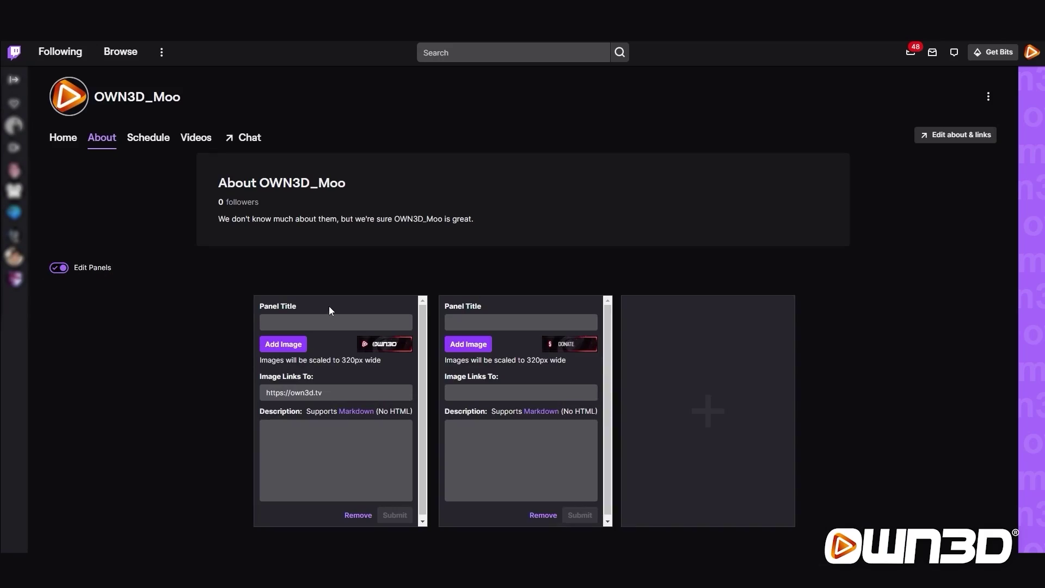
drag(332, 306, 505, 312)
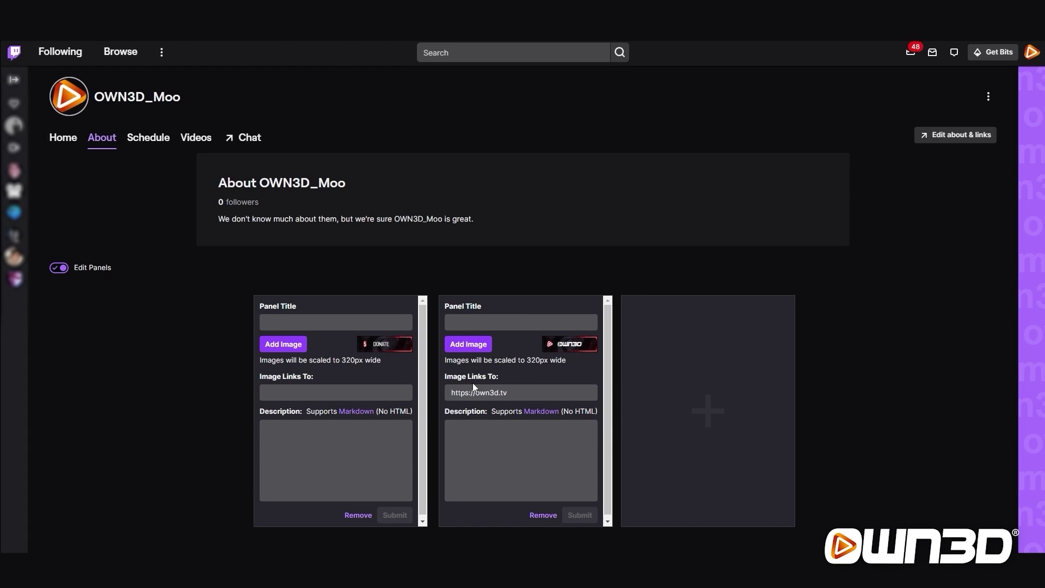
click(59, 268)
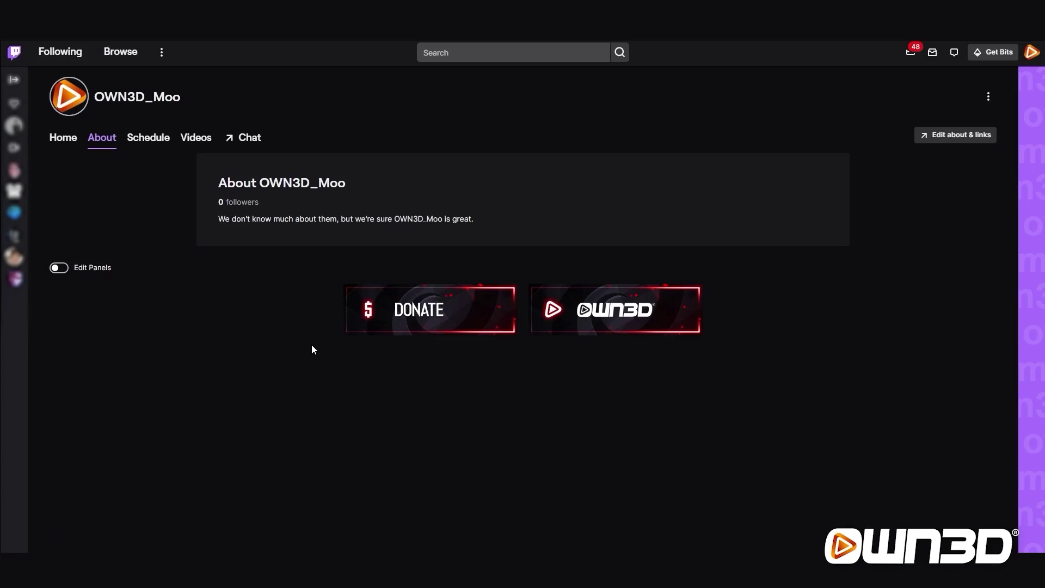
Save an empty third panel and drag it between DONATE and OWN3D.
click(59, 267)
click(724, 409)
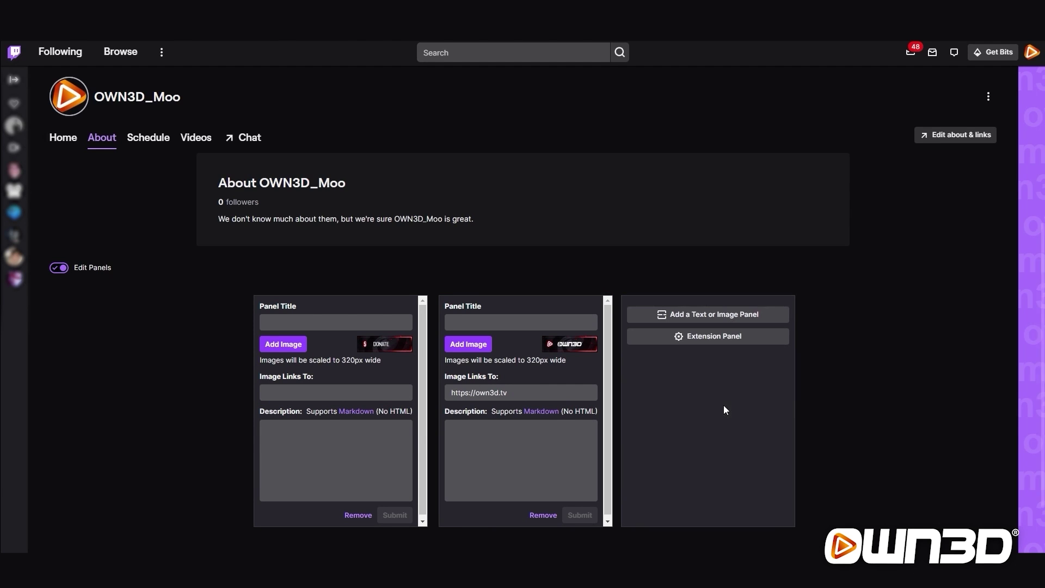
click(694, 316)
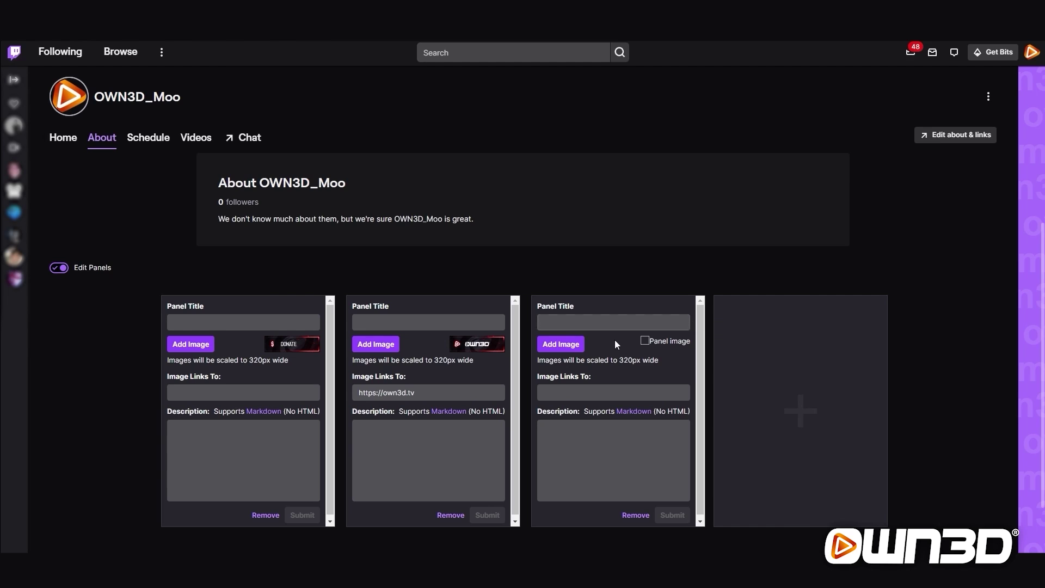
click(569, 348)
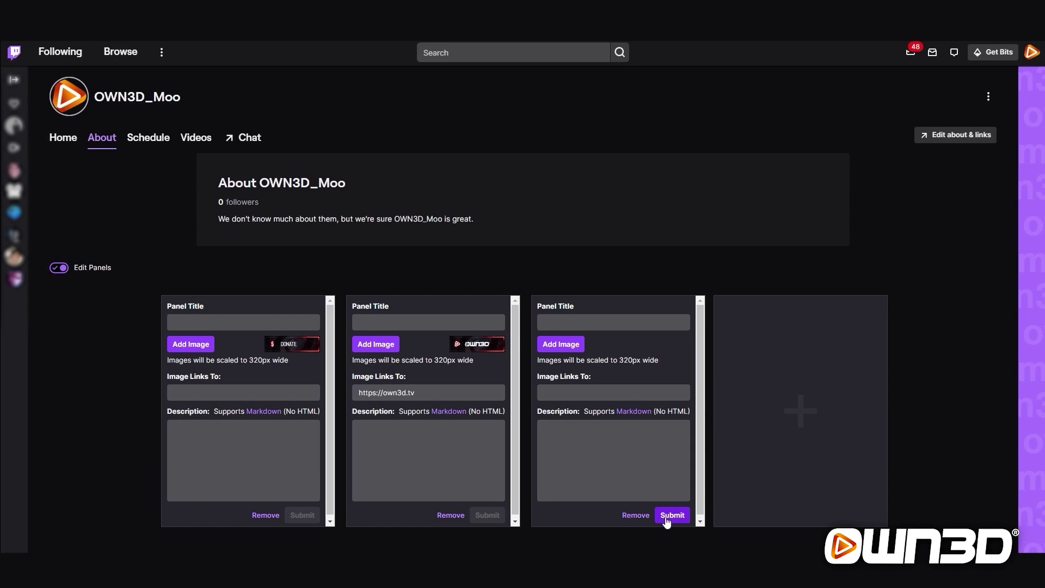
click(672, 515)
drag(583, 305, 436, 301)
click(58, 269)
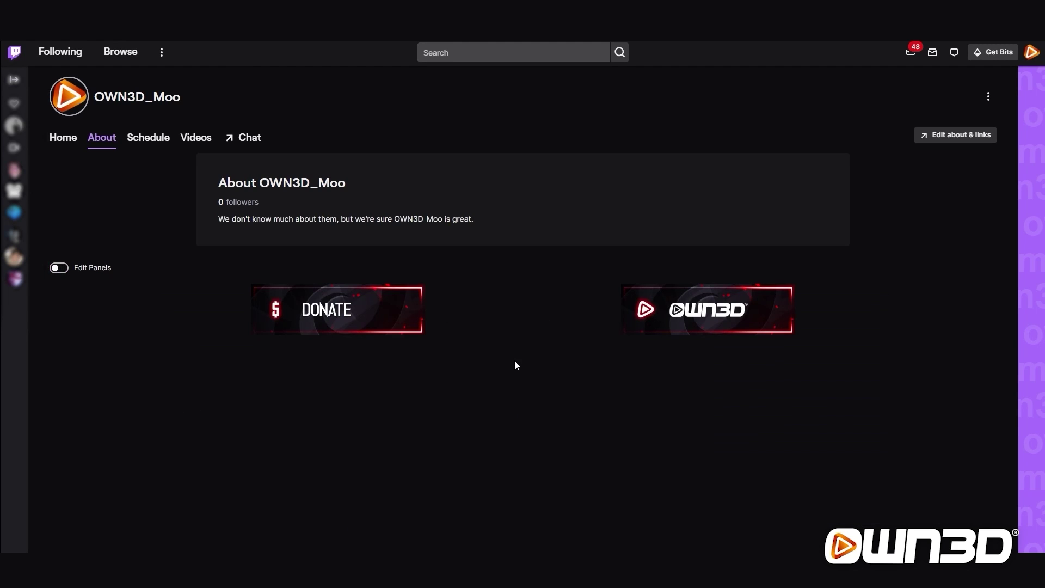